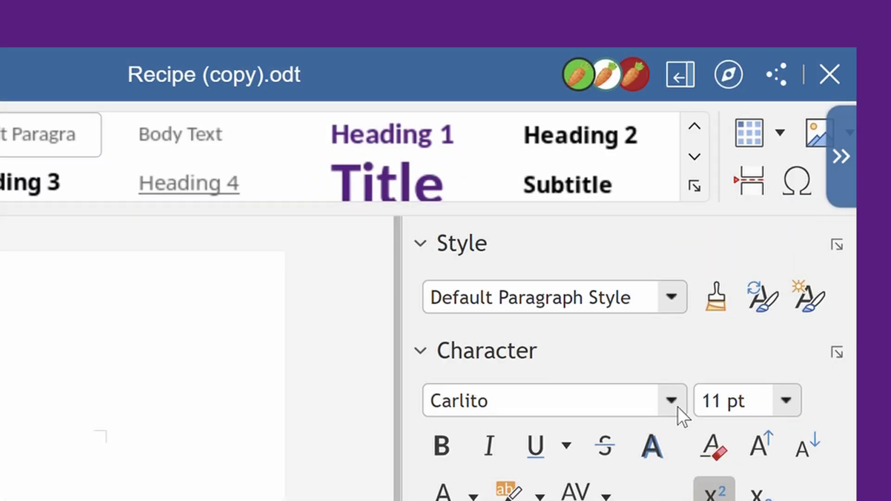
# Follow another collaborator's cursor in the pancake recipe using the header avatars.
pyautogui.click(623, 73)
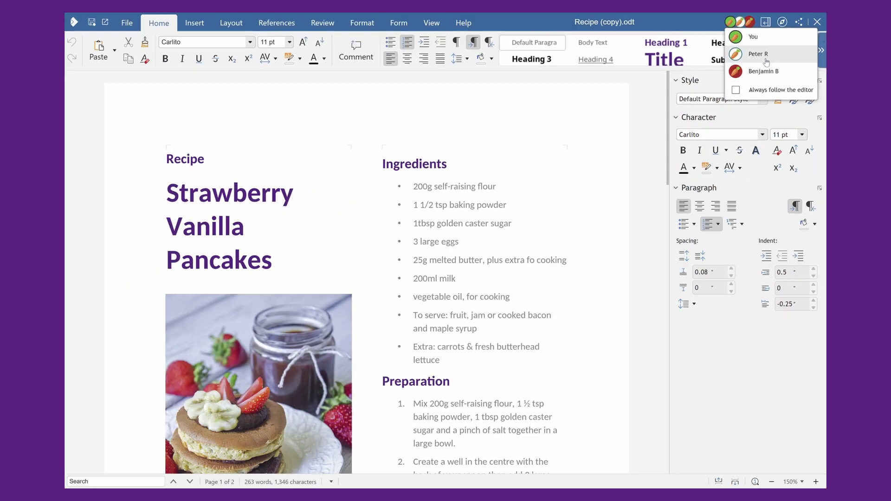
pyautogui.click(671, 153)
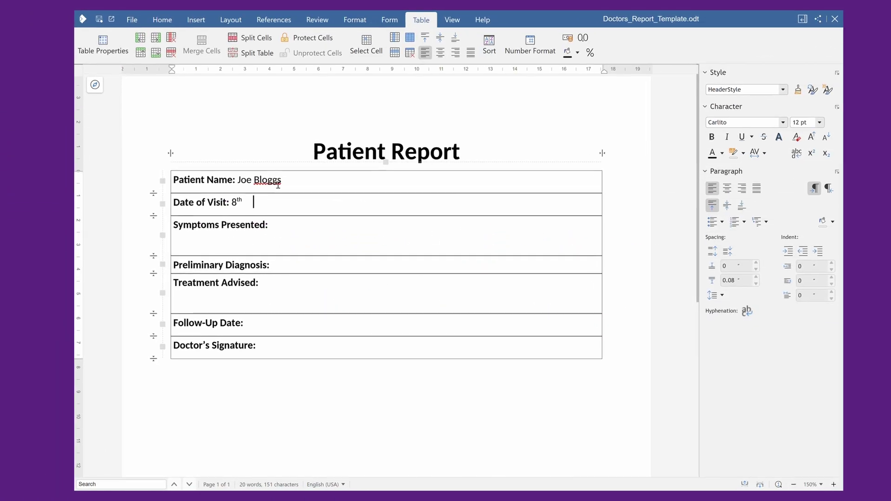
# Enter 8th May 2025, the three symptoms and FLU, then expand the flu treatment autotext.
pyautogui.write('May 2025')
pyautogui.press('Down')
pyautogui.press('Down')
pyautogui.write('Shortness of breath, dizziness')
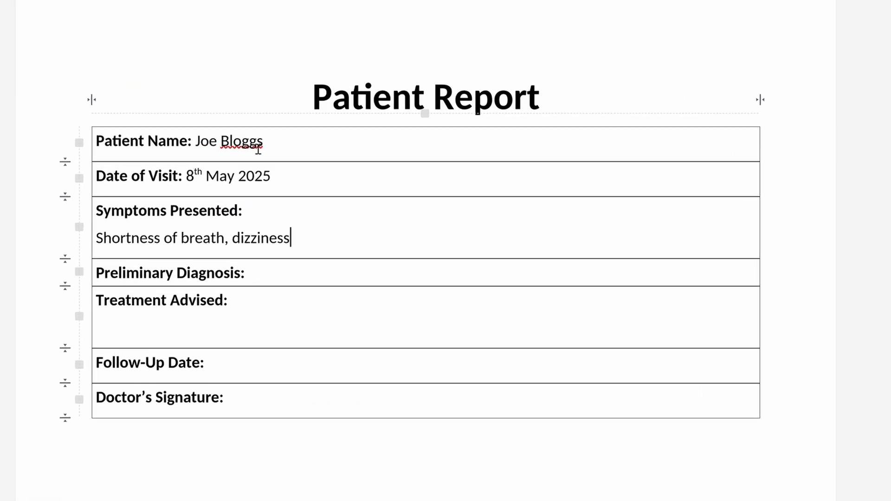
pyautogui.write(', coughing')
pyautogui.press('Down')
pyautogui.write('FLU')
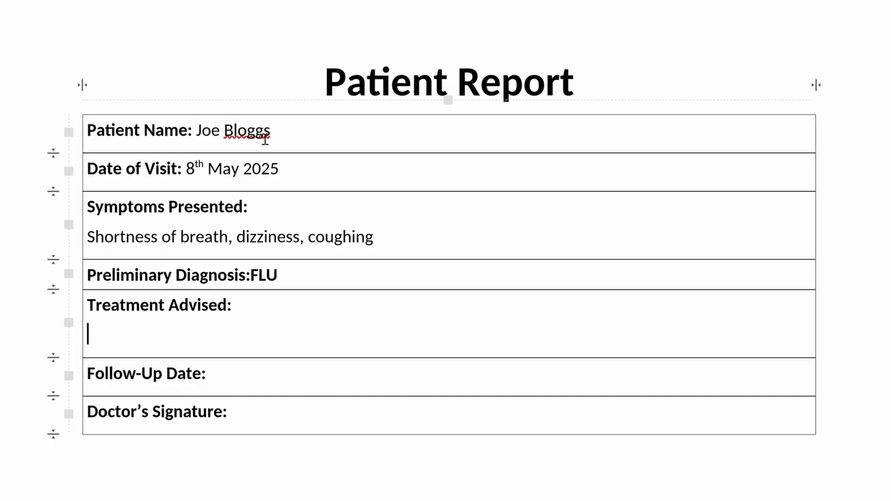
pyautogui.press('F3')
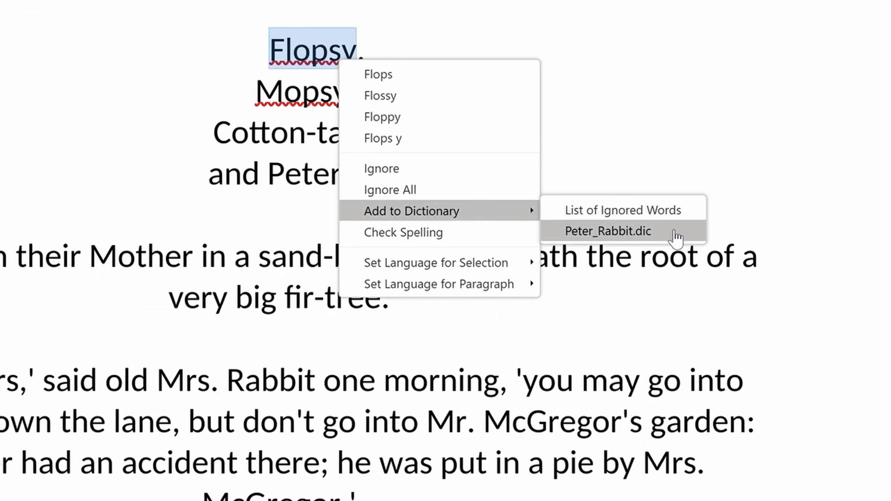
# Add Flopsy and Mopsy to the Peter_Rabbit.dic dictionary.
pyautogui.click(675, 232)
pyautogui.rightClick(313, 112)
pyautogui.moveTo(379, 405)
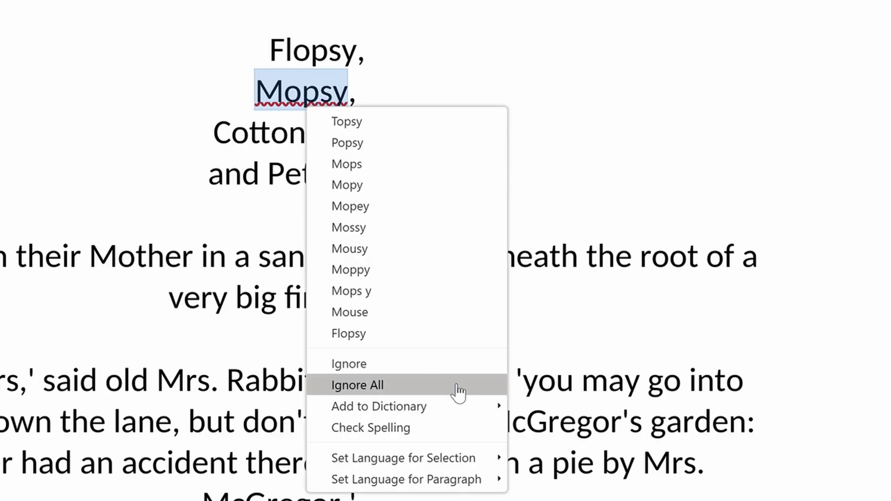
pyautogui.click(641, 429)
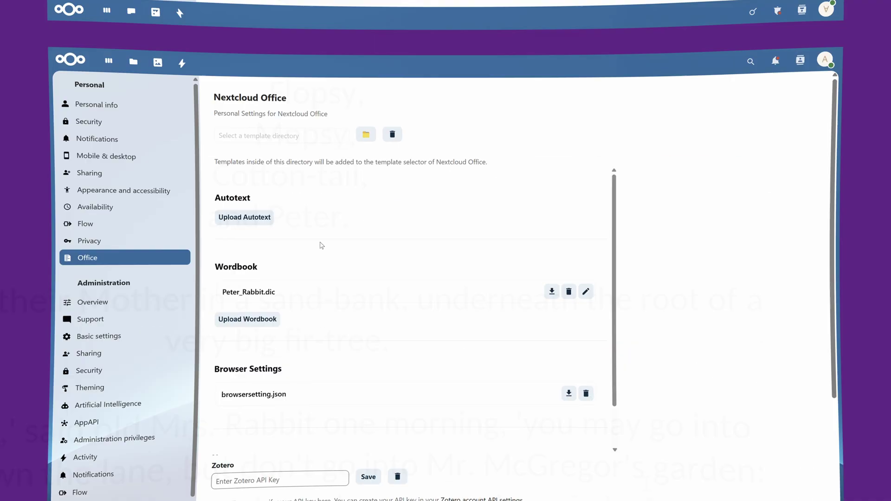
# Add a new custom word to the Peter_Rabbit wordbook in the settings.
pyautogui.write('New-word')
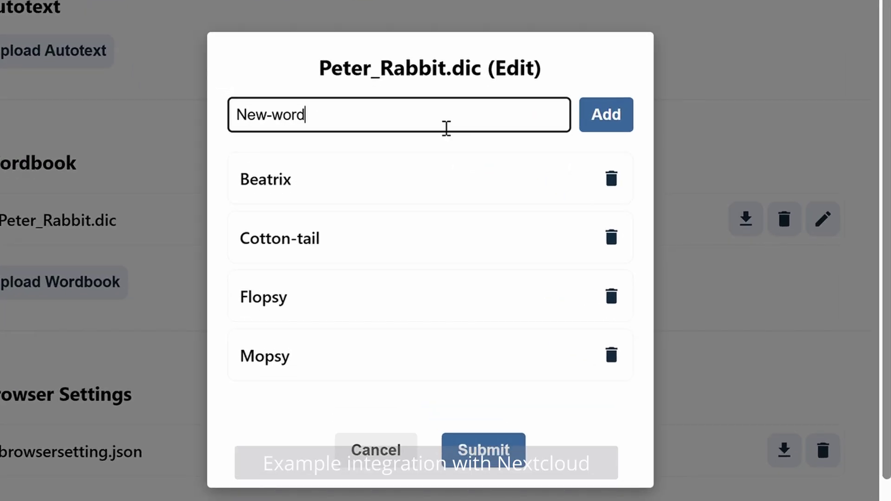
pyautogui.write('ry')
pyautogui.click(612, 113)
pyautogui.scroll(-1, 598, 199)
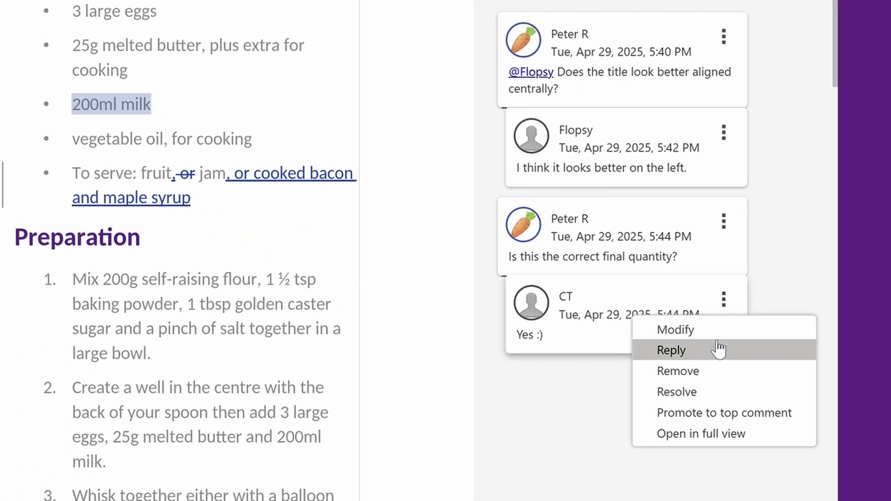
pyautogui.click(671, 350)
pyautogui.write('Thanks @C')
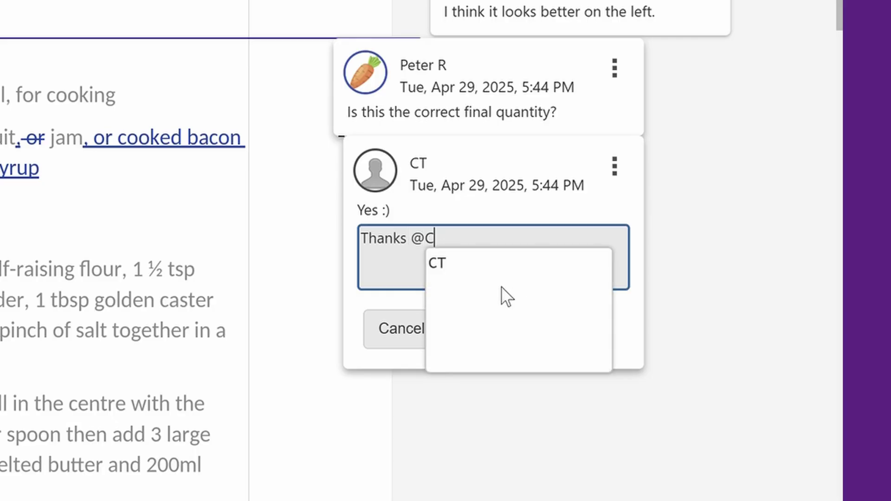
pyautogui.click(450, 265)
pyautogui.click(496, 338)
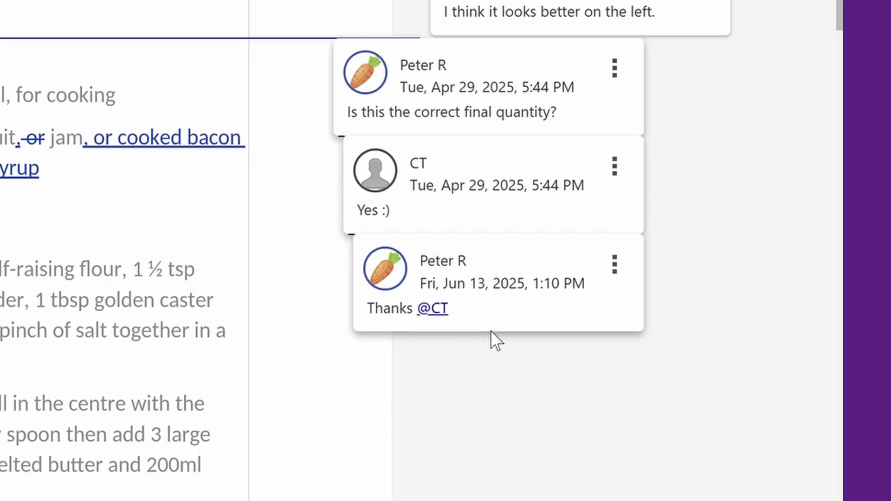
# Show the long comment in full view.
pyautogui.scroll(-10, 550, 425)
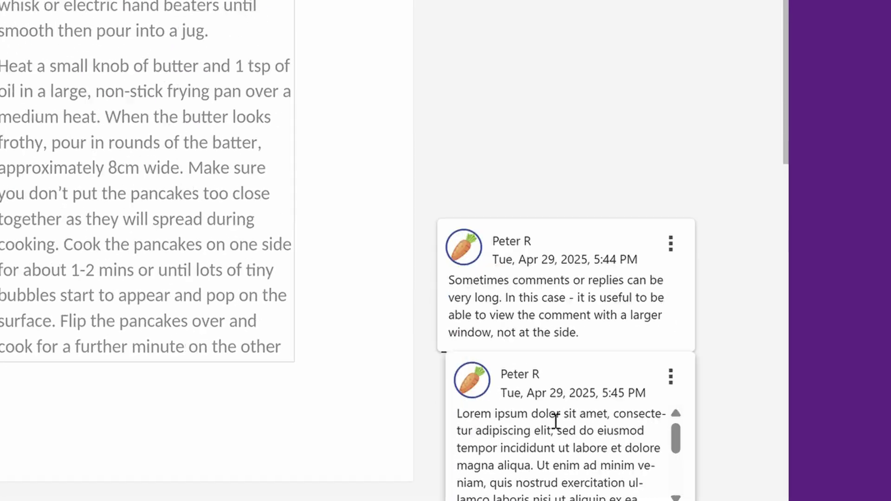
pyautogui.click(701, 143)
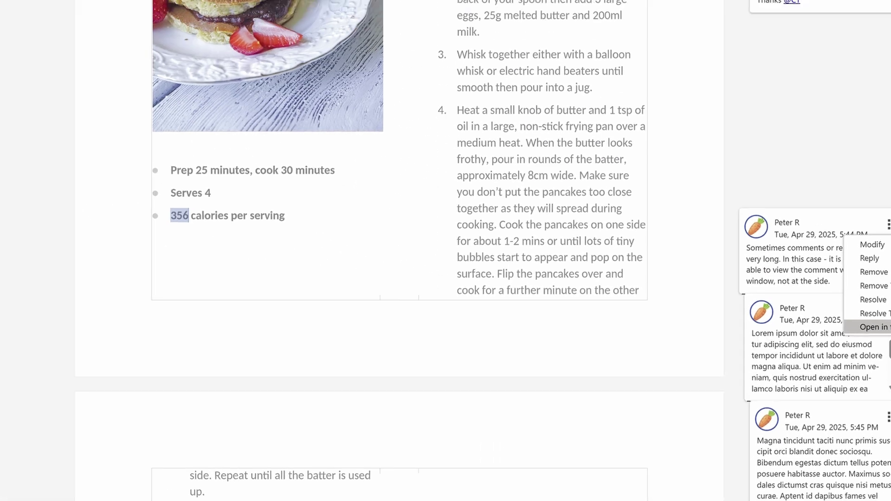
pyautogui.click(872, 327)
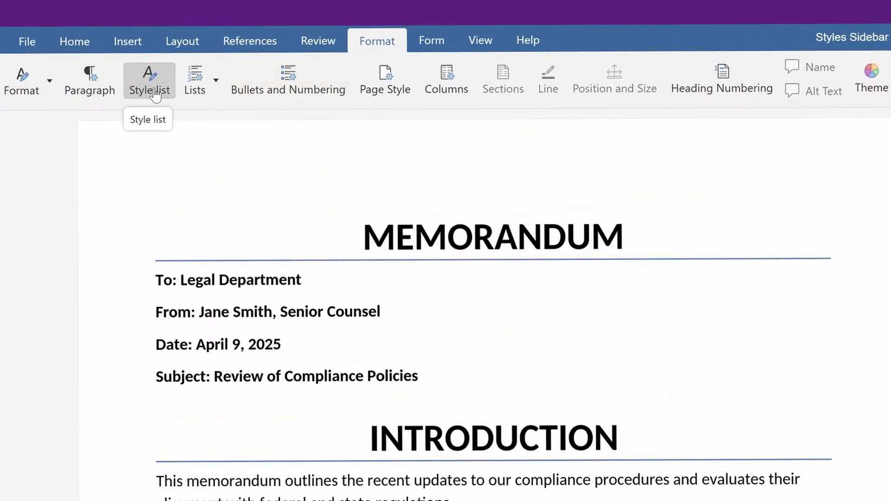
# Highlight styles from the Style list, then try Heading, Heading 1 and Title on BACKGROUND.
pyautogui.click(149, 79)
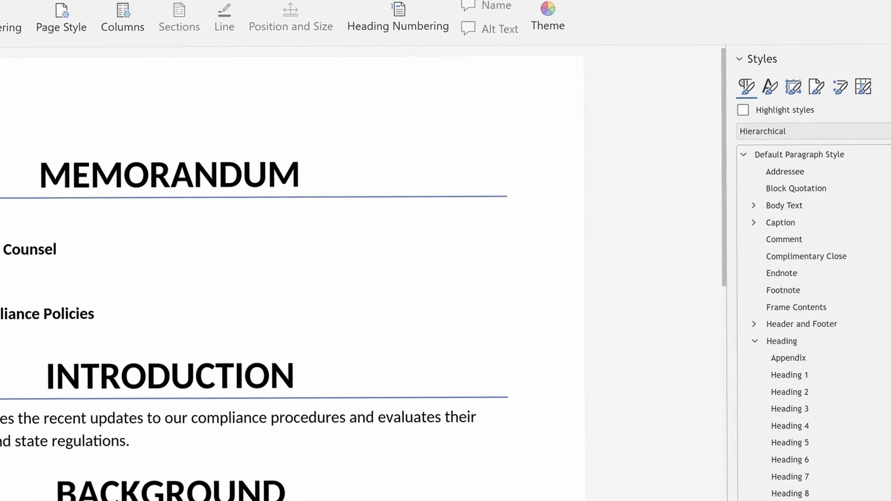
pyautogui.click(636, 88)
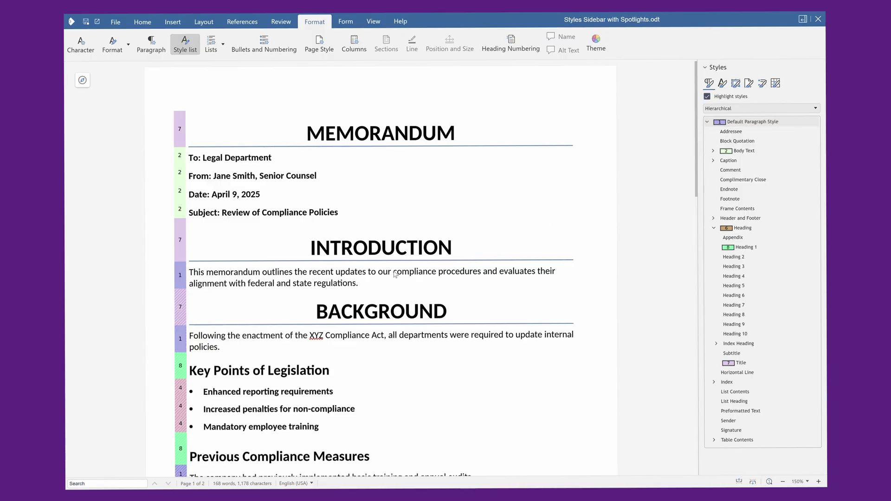
pyautogui.doubleClick(761, 226)
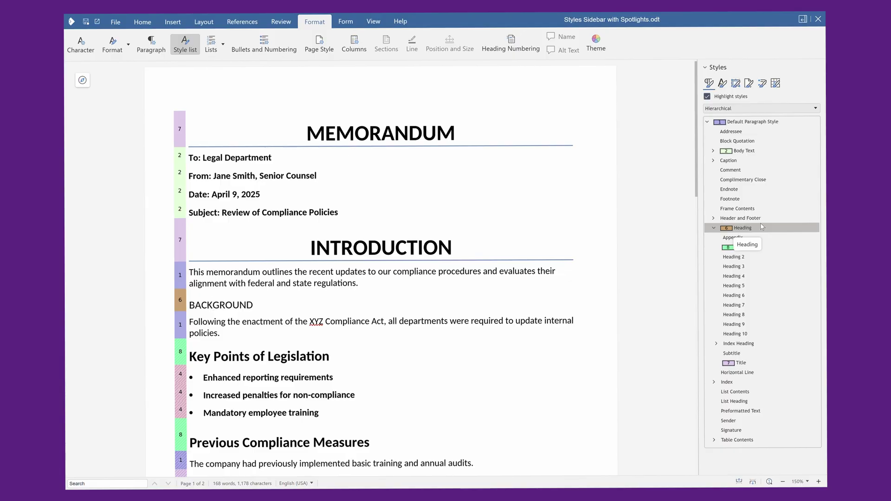
pyautogui.doubleClick(726, 250)
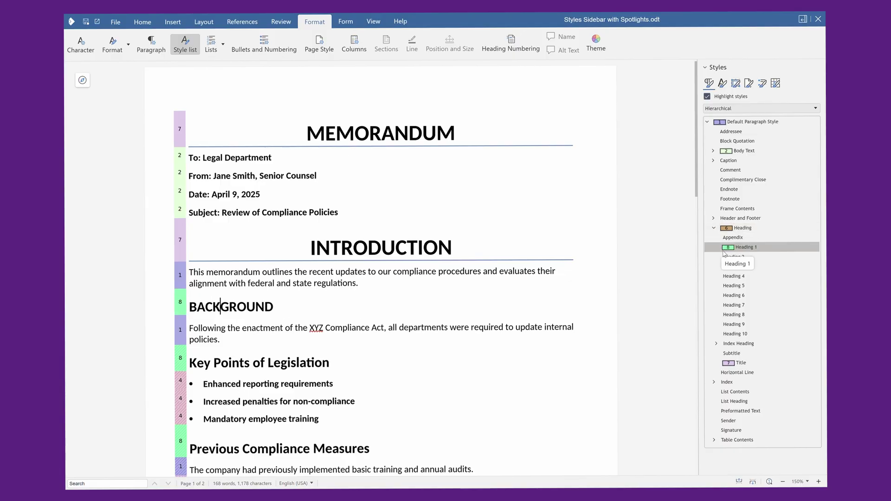
pyautogui.doubleClick(749, 365)
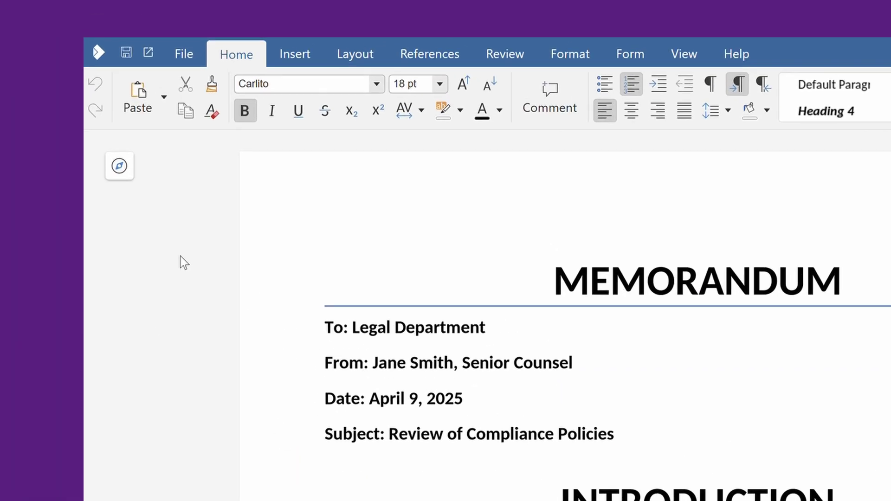
# Use the Navigator to jump to Risk Assessment Summary, Immediate Actions and Key Points of Legislation.
pyautogui.click(119, 165)
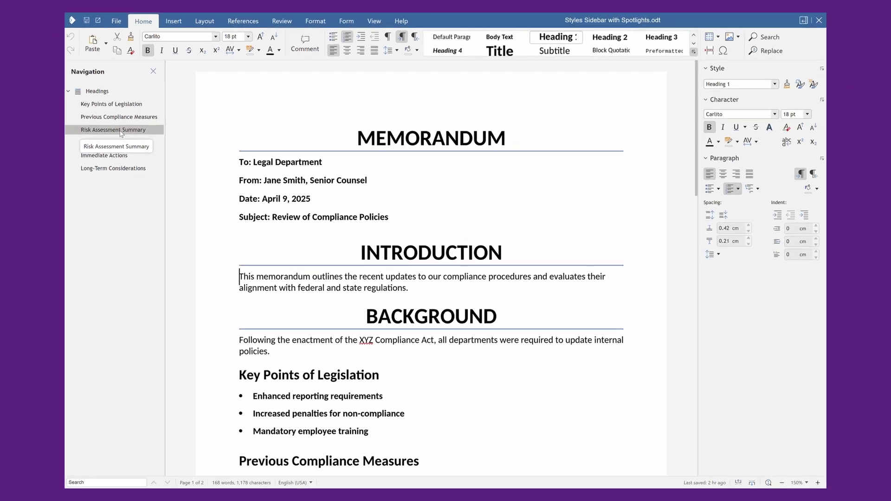
pyautogui.click(121, 132)
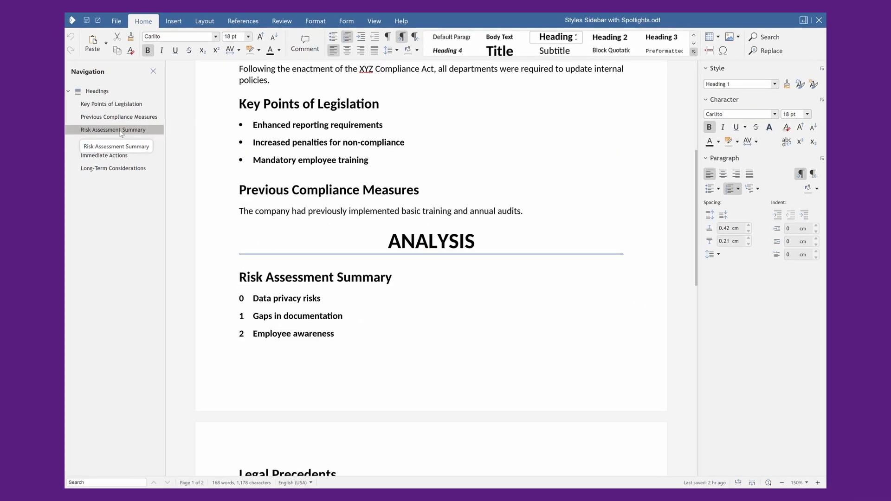
pyautogui.click(115, 158)
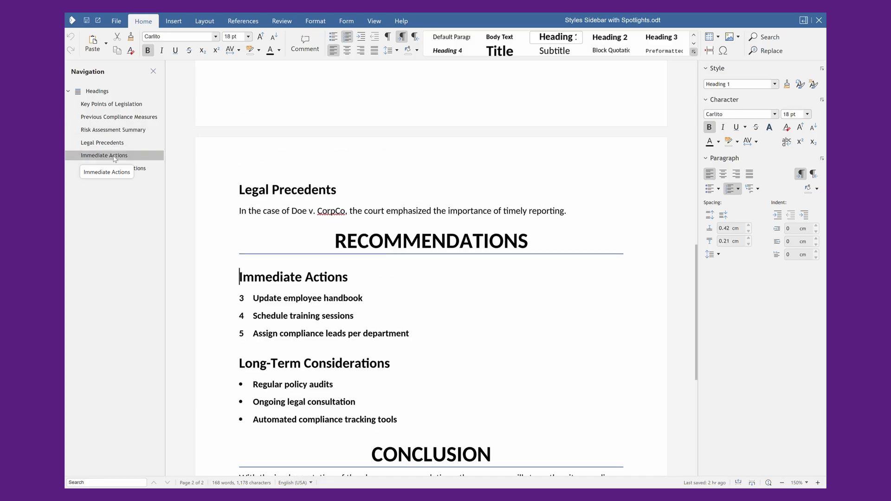
pyautogui.click(125, 106)
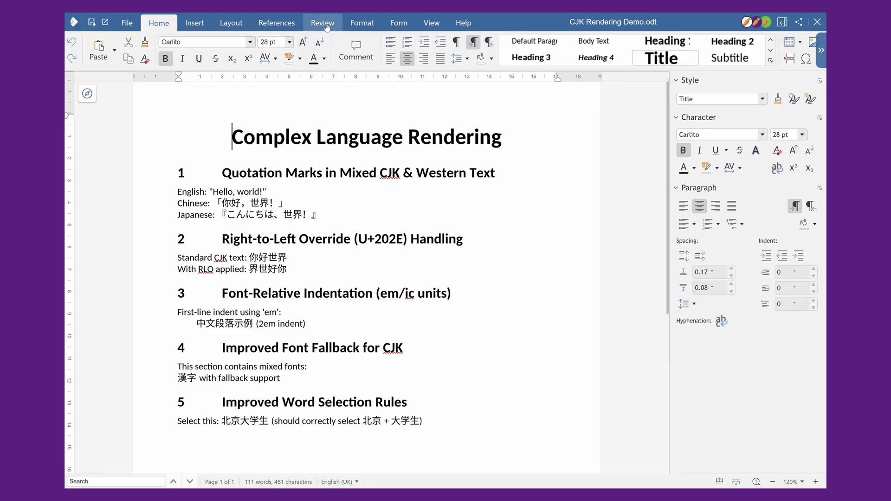
# Record only this user's changes, then reinstate the deleted English 'Hello, world!' line.
pyautogui.click(326, 27)
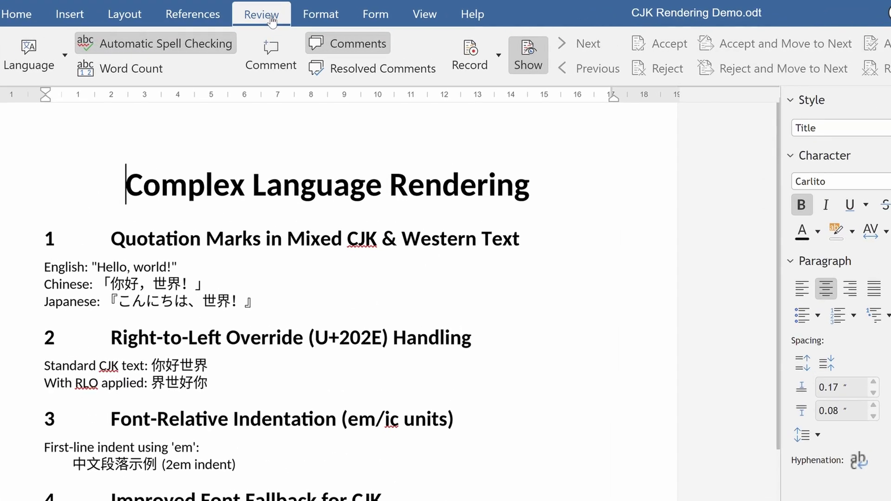
pyautogui.click(489, 56)
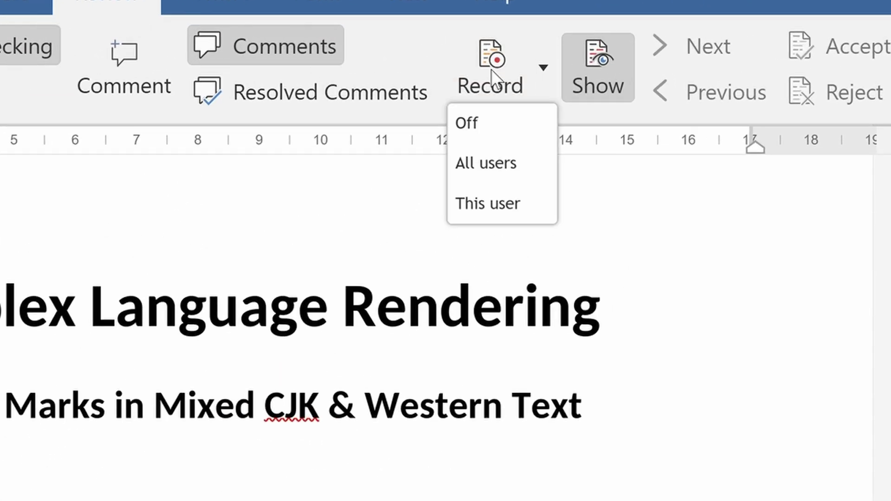
pyautogui.click(512, 204)
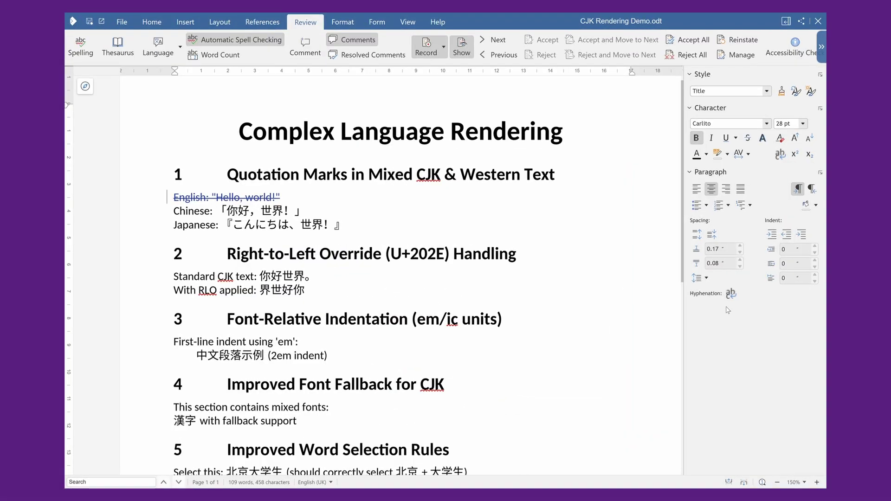
pyautogui.click(216, 204)
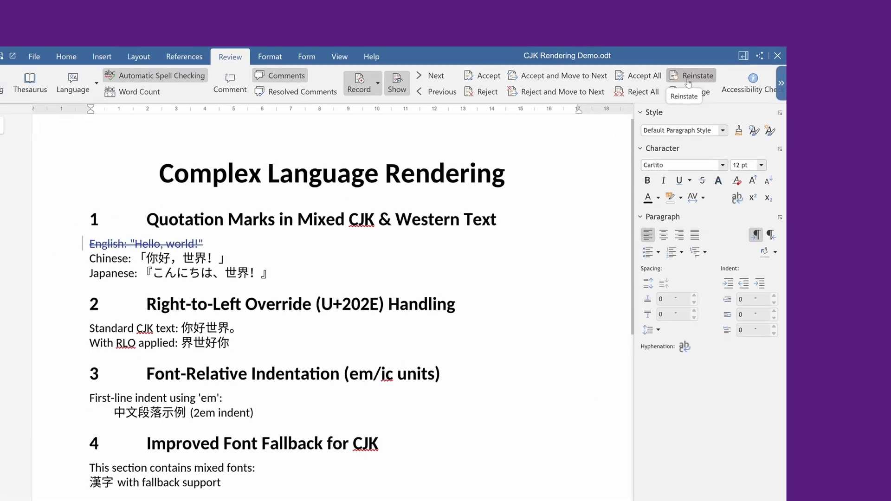
pyautogui.click(734, 42)
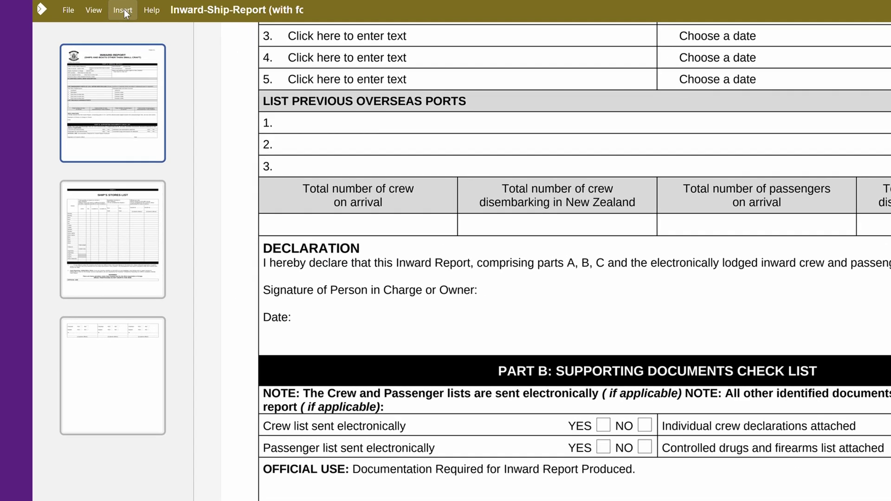
# Start adding a signature line to the inward ship report from the Insert menu.
pyautogui.click(124, 9)
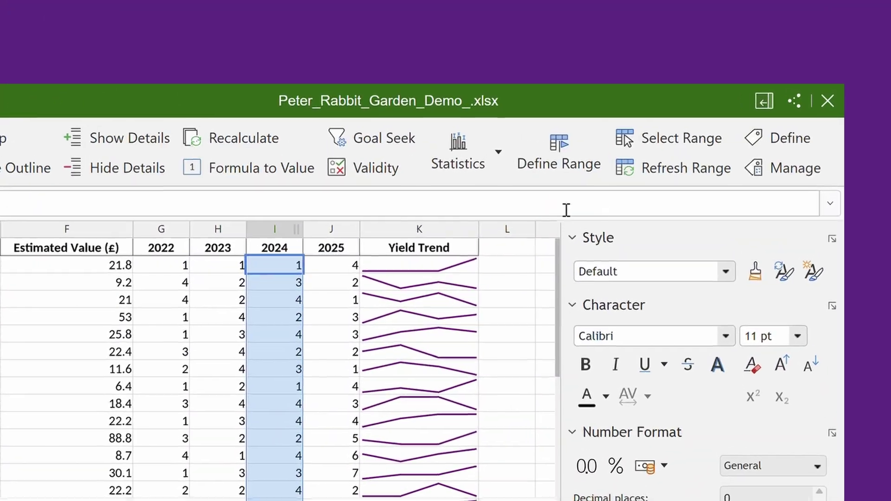
# Name I2:I18 as yield_2024 and J2:J18 as yield_2025.
pyautogui.click(762, 125)
pyautogui.write('yield_2024')
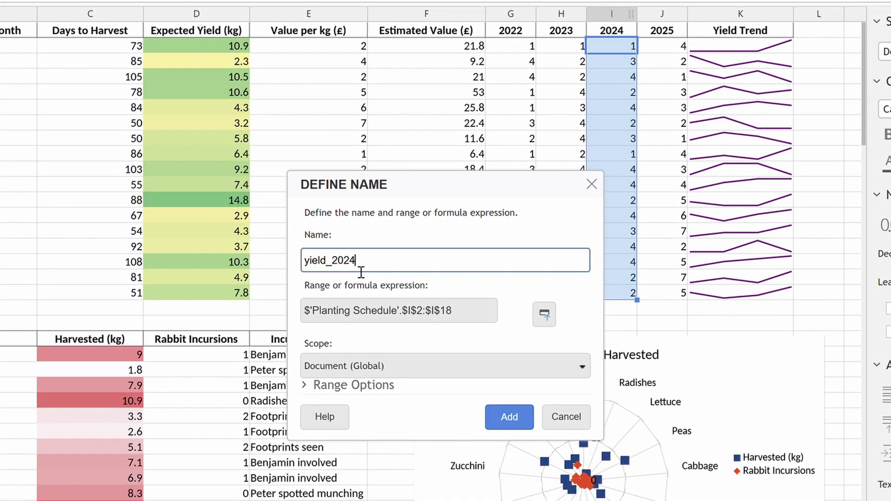
pyautogui.click(509, 417)
pyautogui.moveTo(668, 48); pyautogui.dragTo(678, 250)
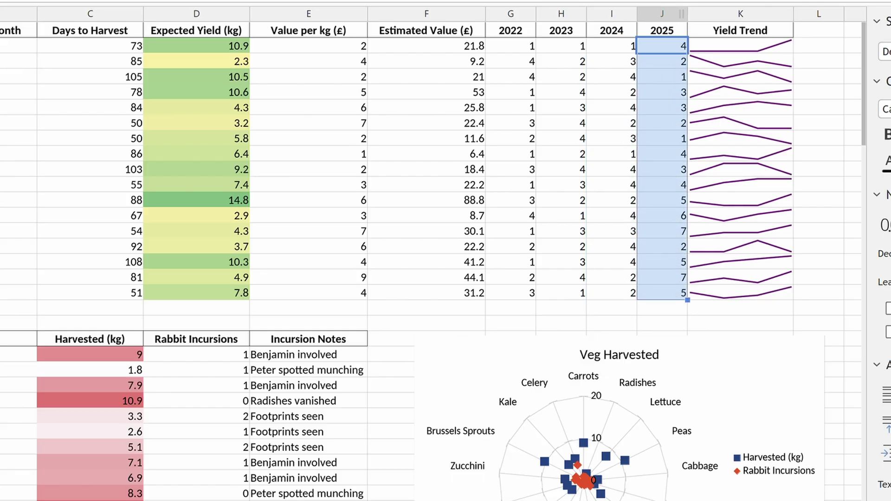
pyautogui.hotkey('ctrl', 'F3')
pyautogui.write('yield_')
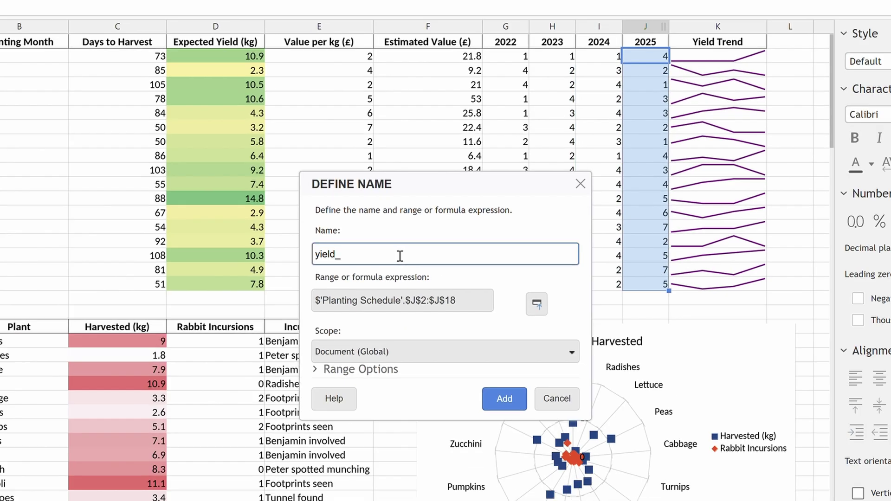
pyautogui.write('2025')
pyautogui.press('Return')
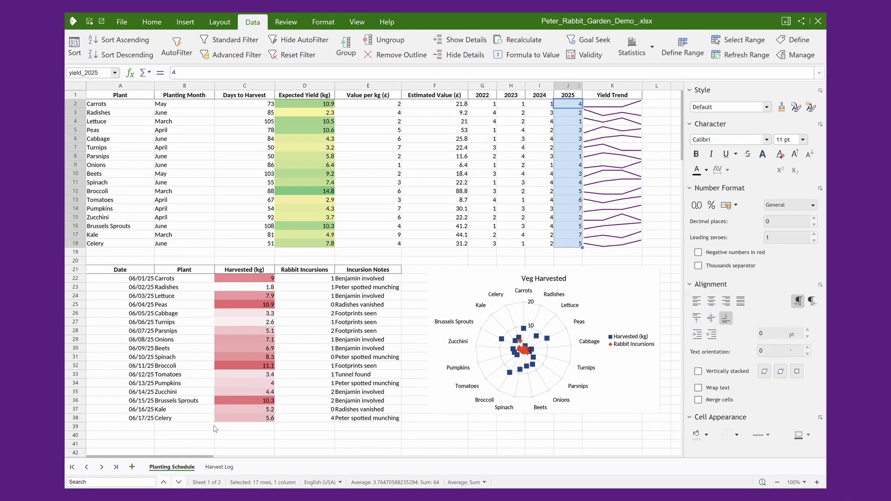
# Total the yields on Harvest Log with =SUM(yield_2024) and =SUM(yield_2025), giving 49 and 64.
pyautogui.click(219, 467)
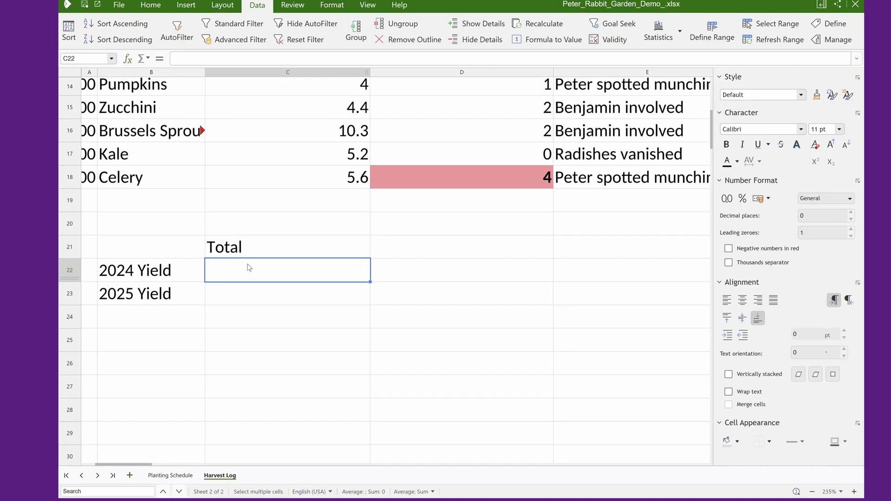
pyautogui.write('=su')
pyautogui.write('m(yi')
pyautogui.write('eld_2024')
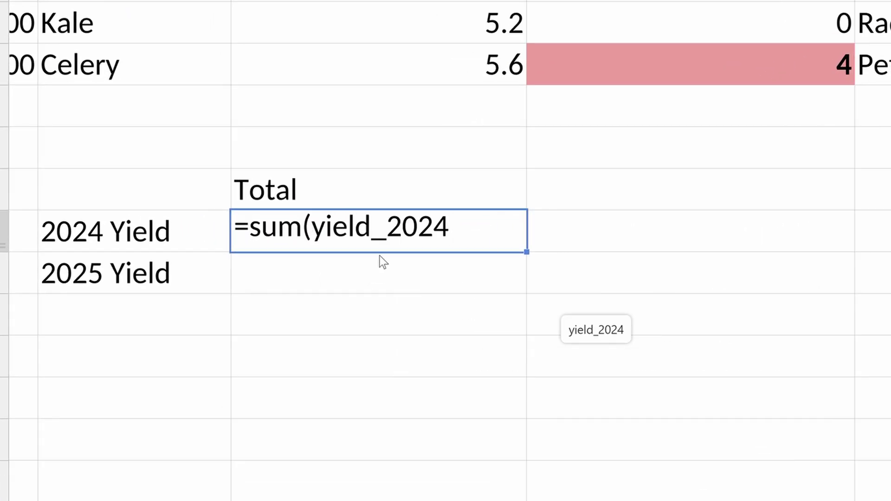
pyautogui.press('Return')
pyautogui.write('=sum(yield_2')
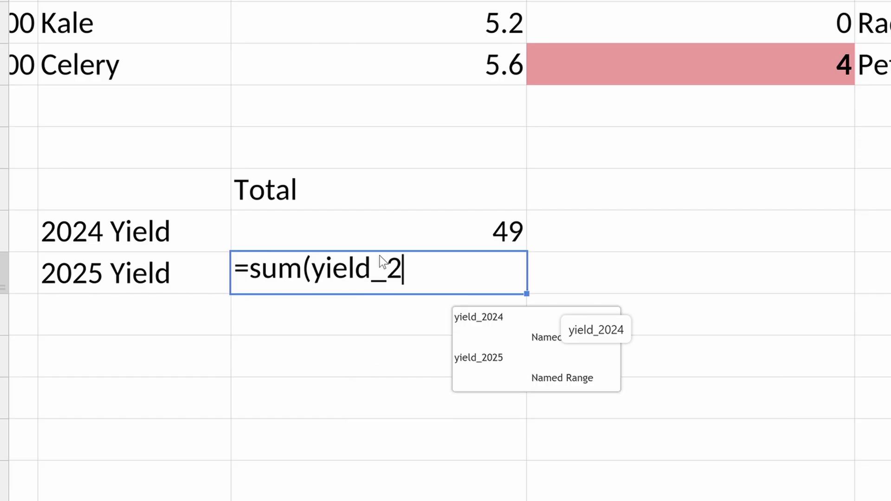
pyautogui.click(462, 354)
pyautogui.write(')')
pyautogui.press('Return')
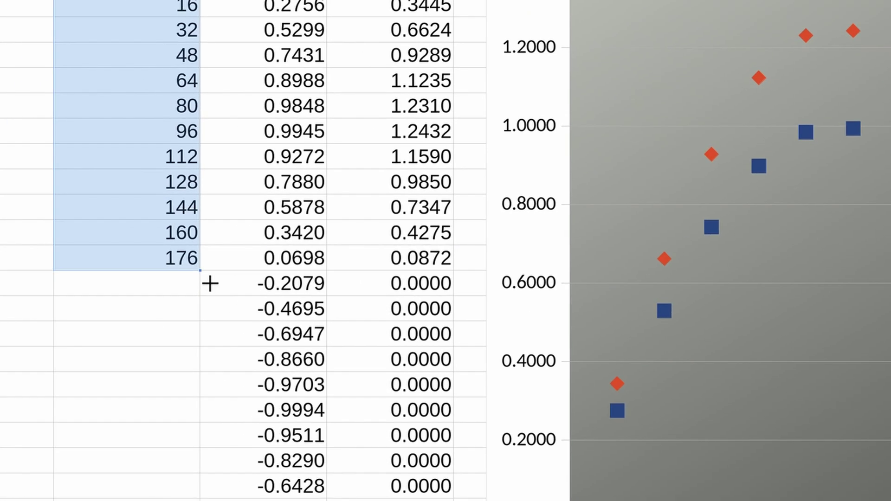
# Fill B5:B12 down to row 27 as copied cells, repeating 0 to 176.
pyautogui.moveTo(210, 283)
pyautogui.mouseDown()
pyautogui.moveTo(187, 378)
pyautogui.moveTo(162, 399)
pyautogui.mouseUp()
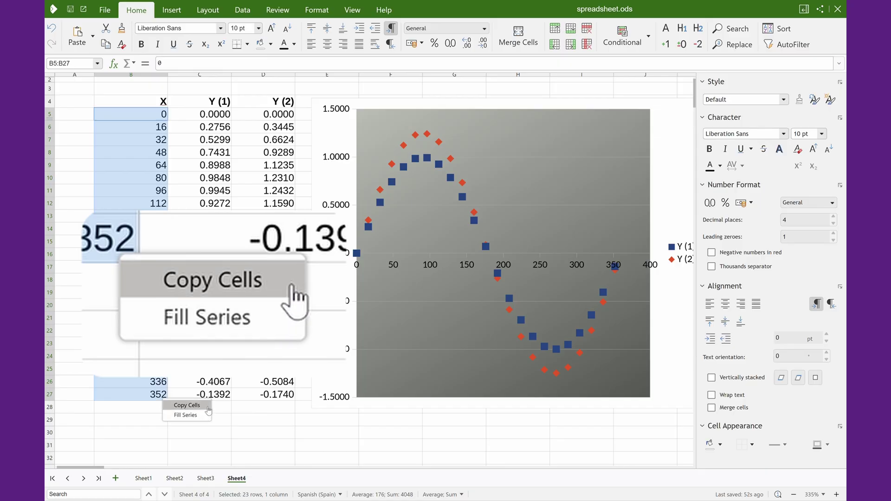
pyautogui.click(208, 406)
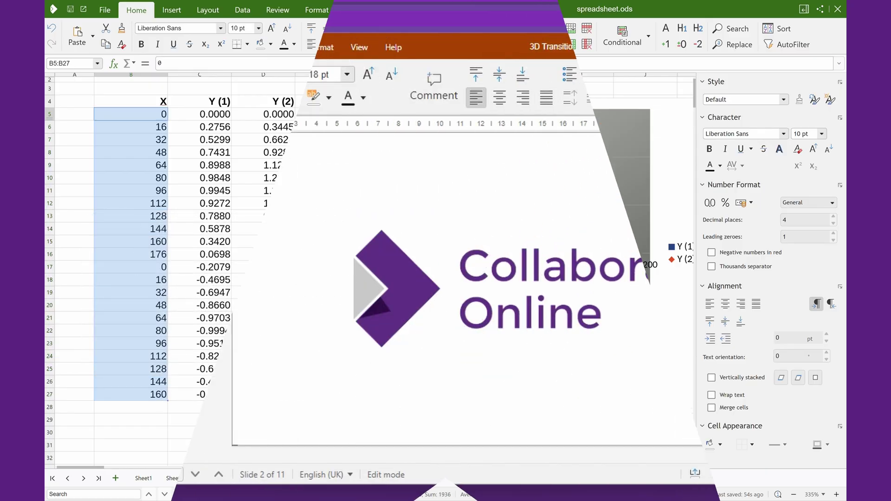
# Run the 3D Transitions slideshow in the presenter console, briefly viewing the 11-slide grid.
pyautogui.click(358, 48)
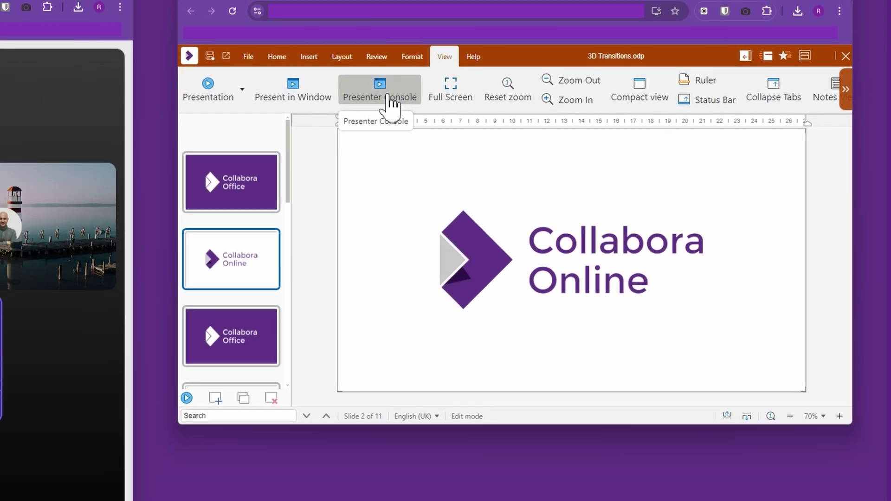
pyautogui.click(282, 81)
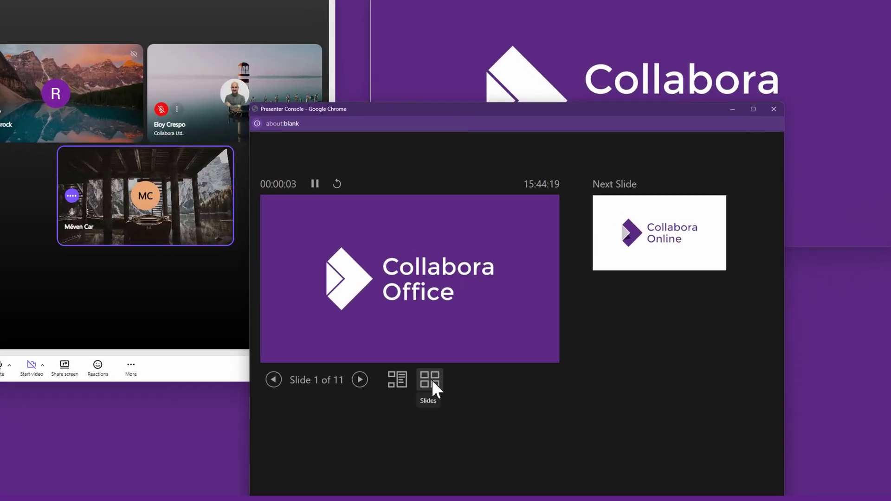
pyautogui.click(510, 401)
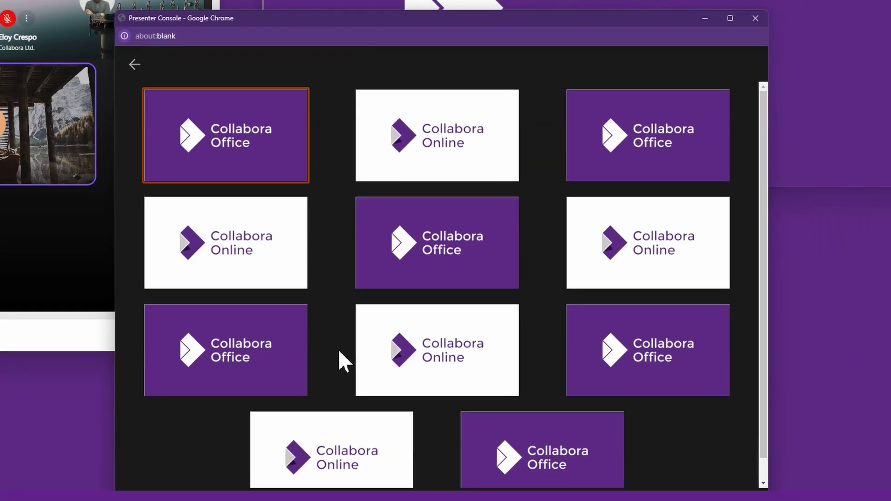
pyautogui.click(142, 68)
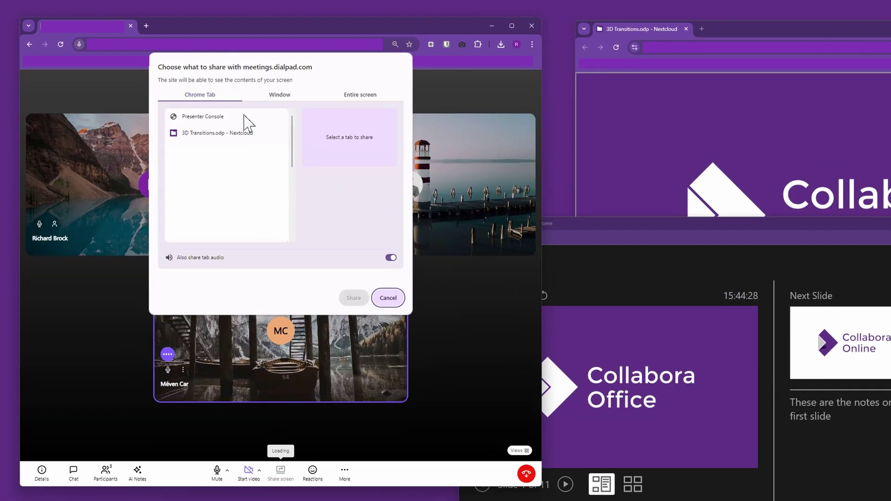
# Share the 3D Transitions presentation tab into the video meeting and show the chat.
pyautogui.click(237, 133)
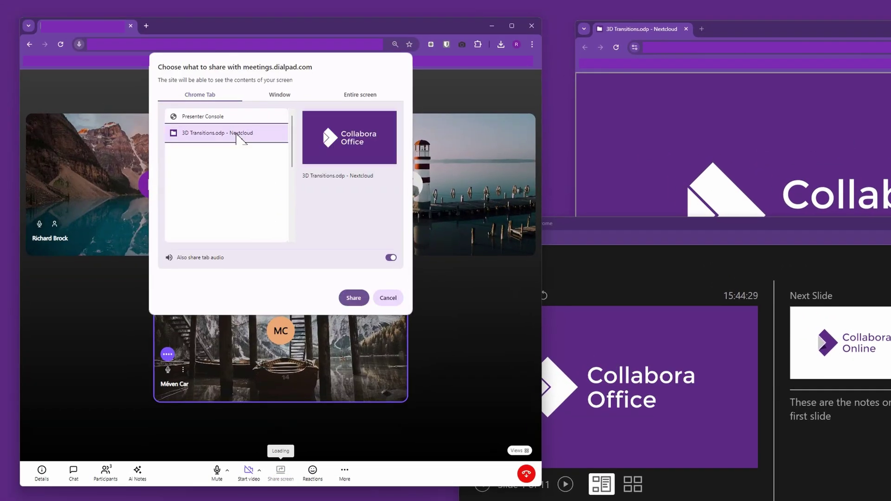
pyautogui.click(347, 298)
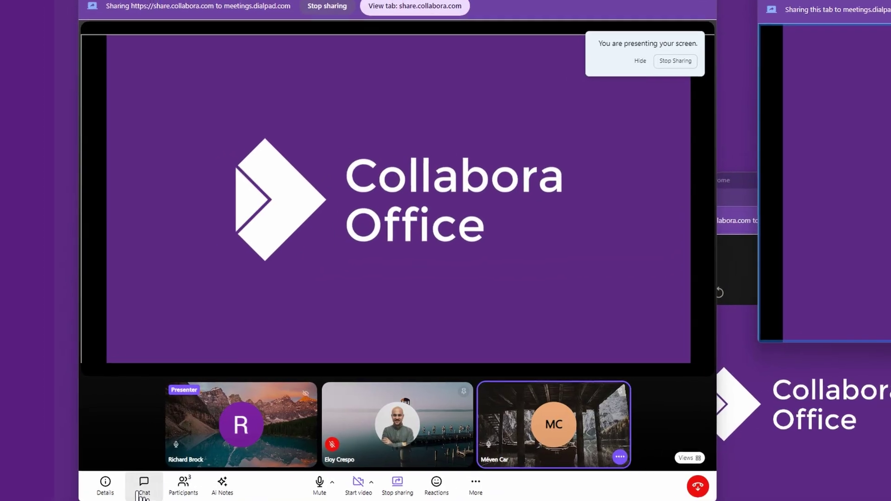
pyautogui.click(155, 490)
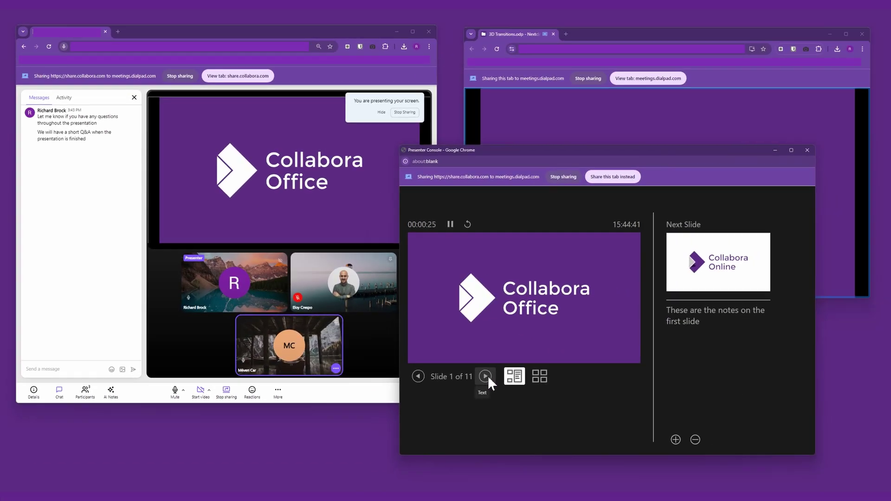
# Advance the shared slideshow from slide 1 to slide 4.
pyautogui.click(486, 377)
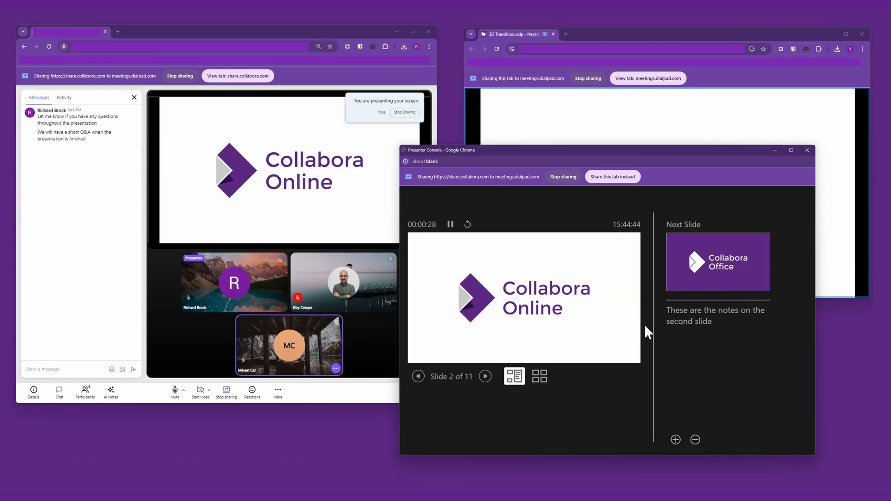
pyautogui.click(492, 377)
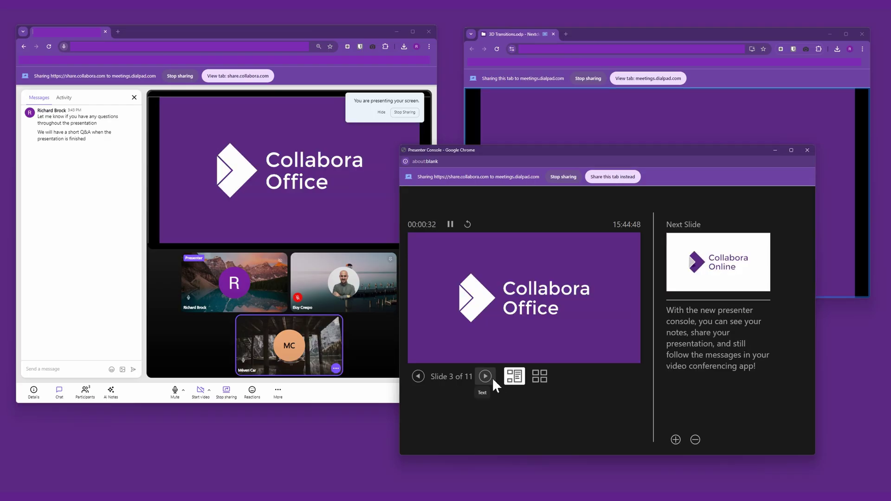
pyautogui.click(492, 377)
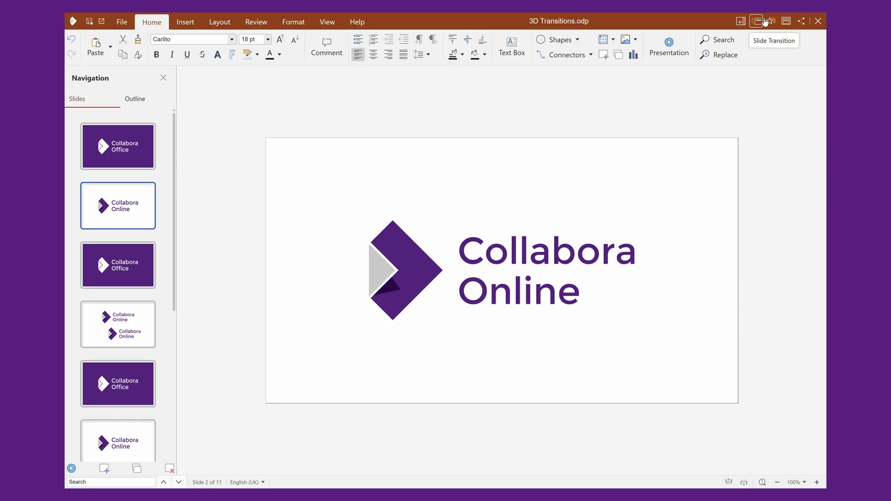
# Give slide 2 a 3D transition and duplicate it with copy and paste.
pyautogui.click(765, 22)
pyautogui.scroll(-1, 771, 186)
pyautogui.scroll(-3, 771, 187)
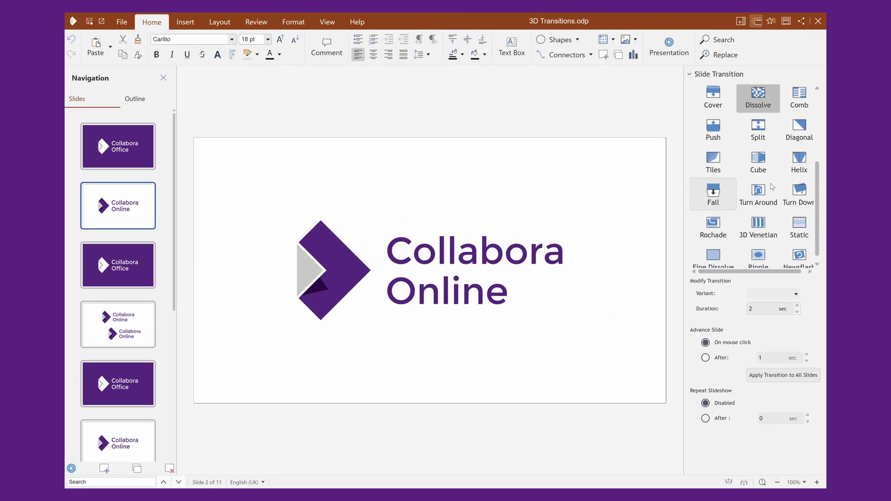
pyautogui.click(766, 199)
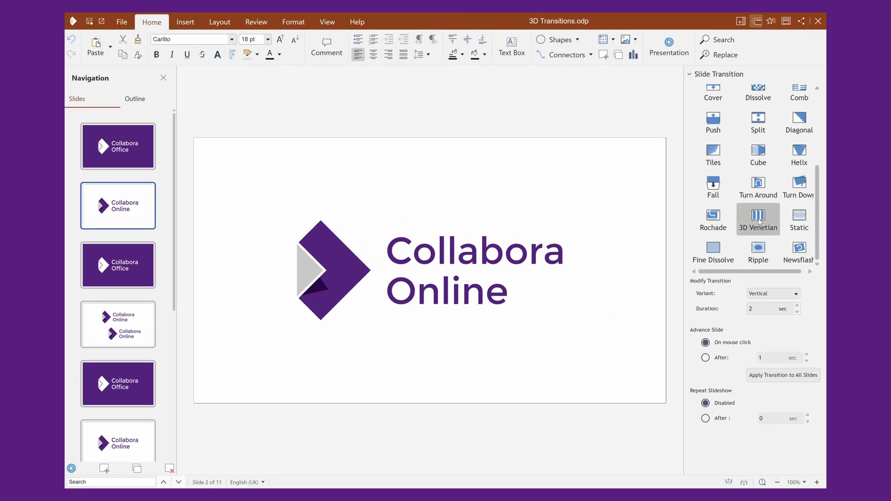
pyautogui.hotkey('ctrl', 'c')
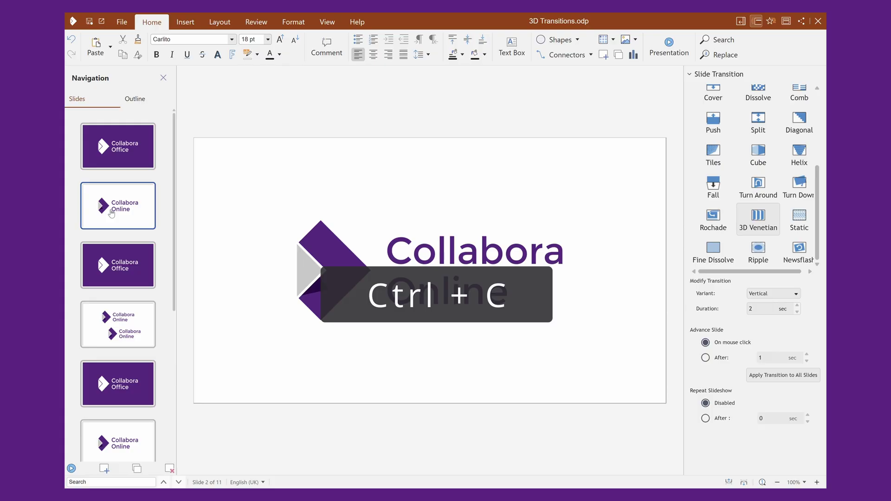
pyautogui.hotkey('ctrl', 'v')
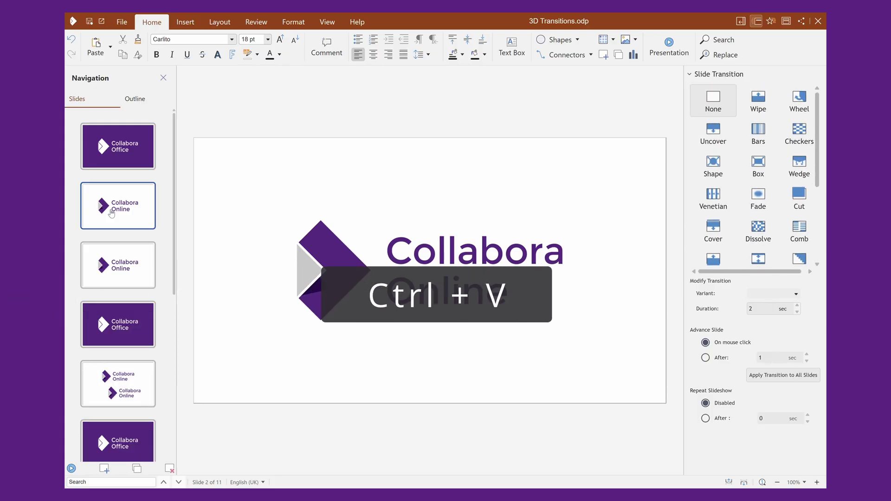
# Drag slide 5's lower logo left so it sits aligned beneath the upper logo.
pyautogui.click(116, 384)
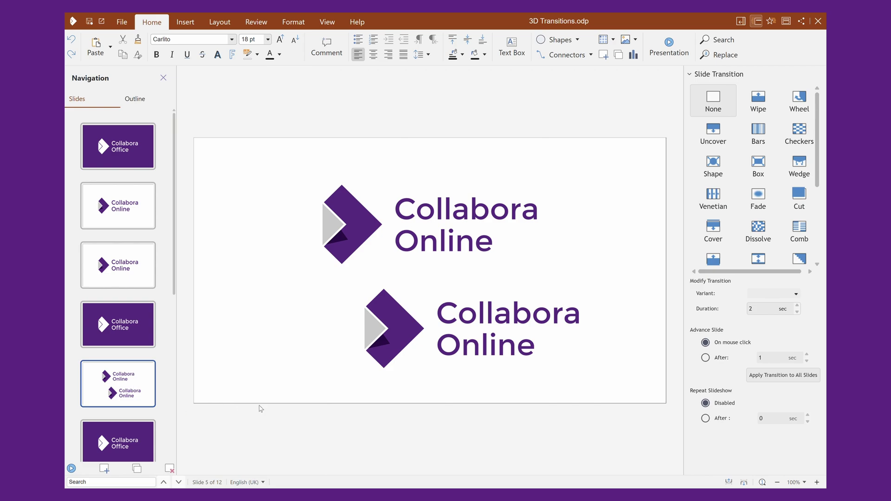
pyautogui.click(395, 345)
pyautogui.moveTo(391, 348); pyautogui.dragTo(364, 345)
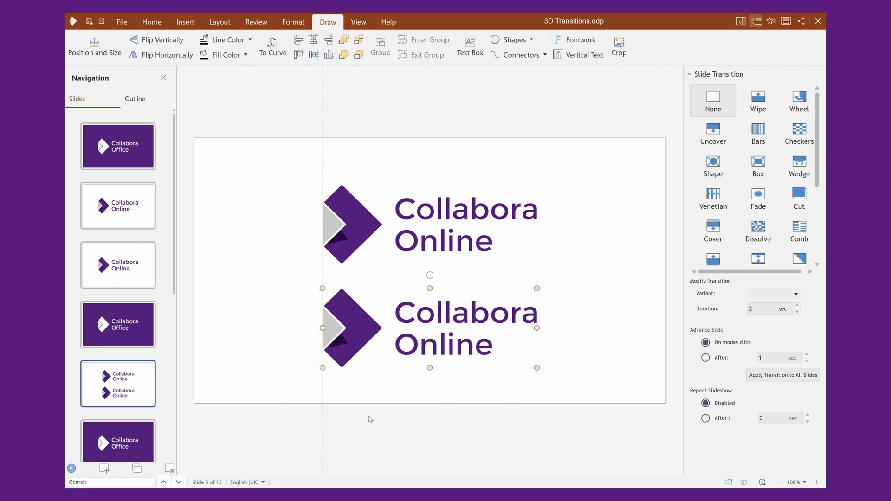